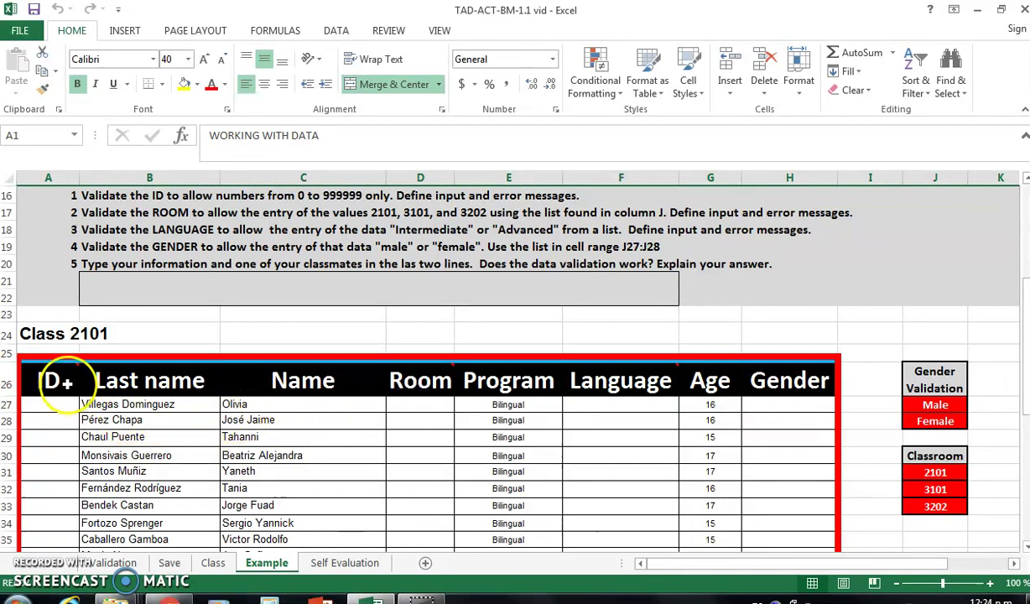
Open Data Validation for the empty ID column cells from A27 down through the class table.
mouse_move(47, 383)
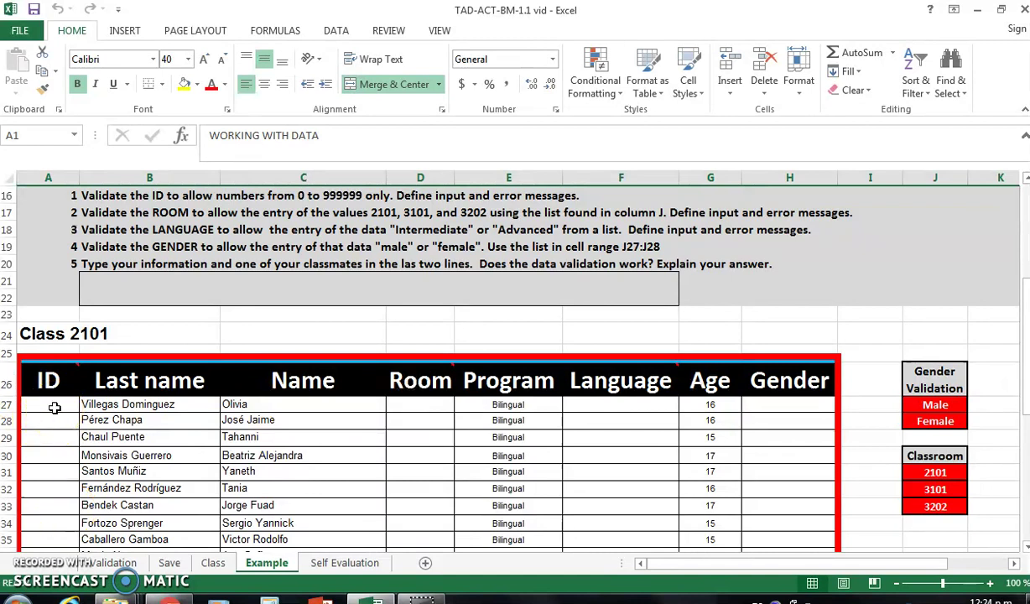
left_click_drag(52, 406, 32, 520)
scroll(202, 432, "up", 5)
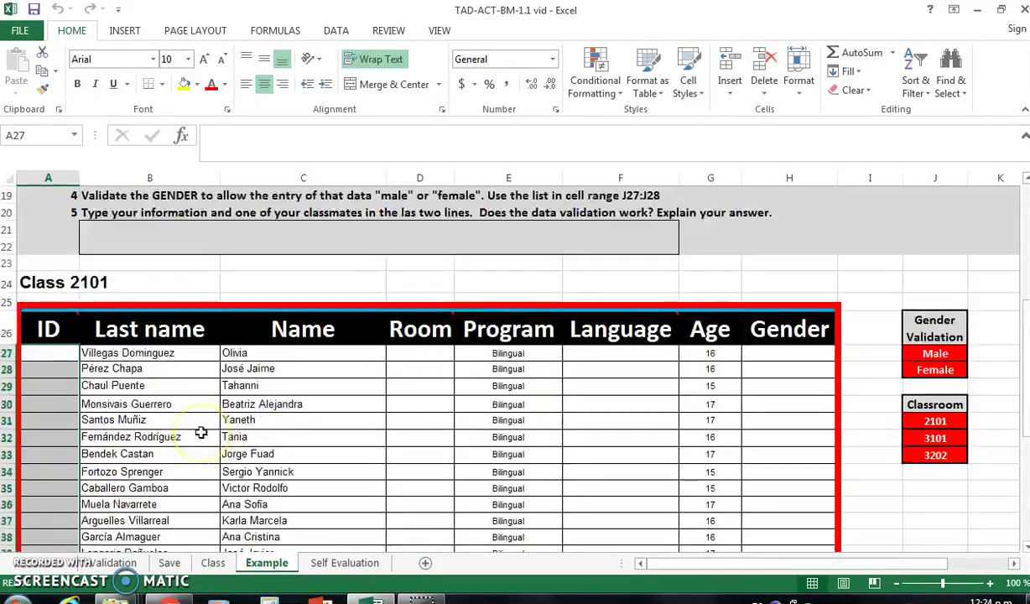
scroll(201, 432, "up", 2)
scroll(210, 429, "down", 1)
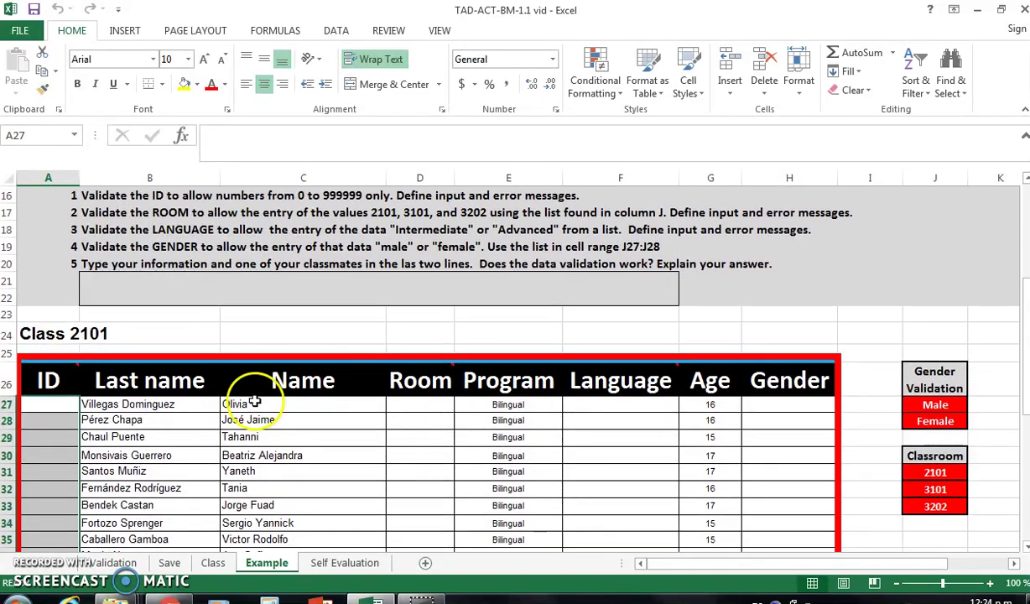
left_click(336, 30)
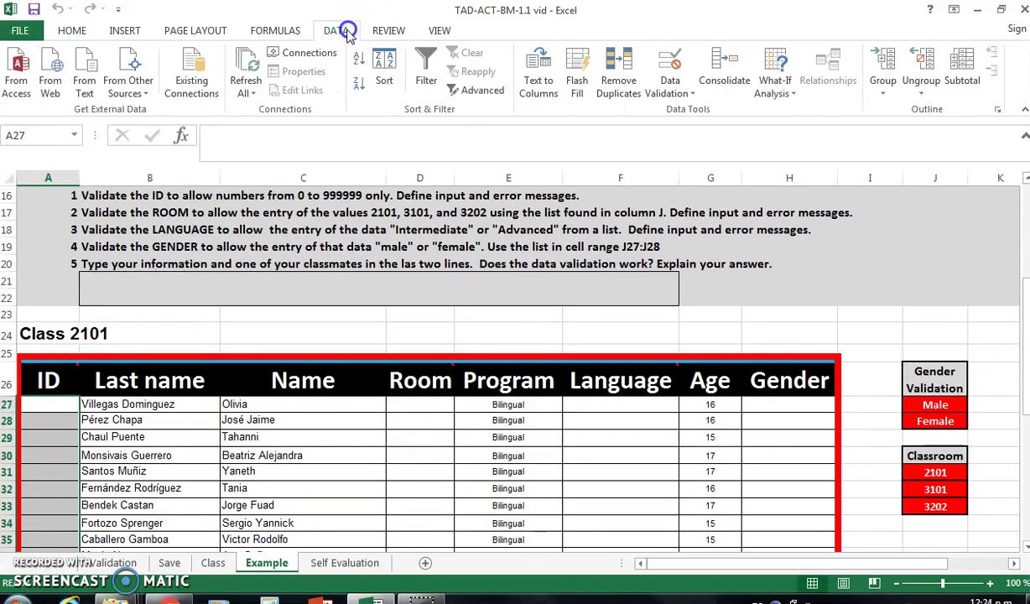
left_click(665, 65)
left_click_drag(210, 254, 719, 82)
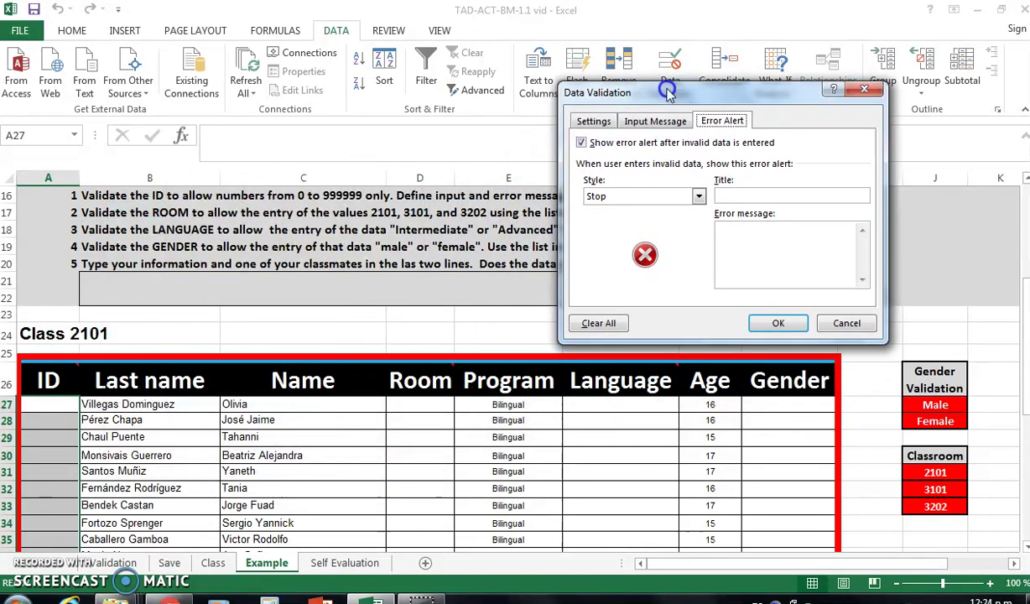
Restrict the ID cells to whole numbers between 0 and 999999.
left_click(595, 124)
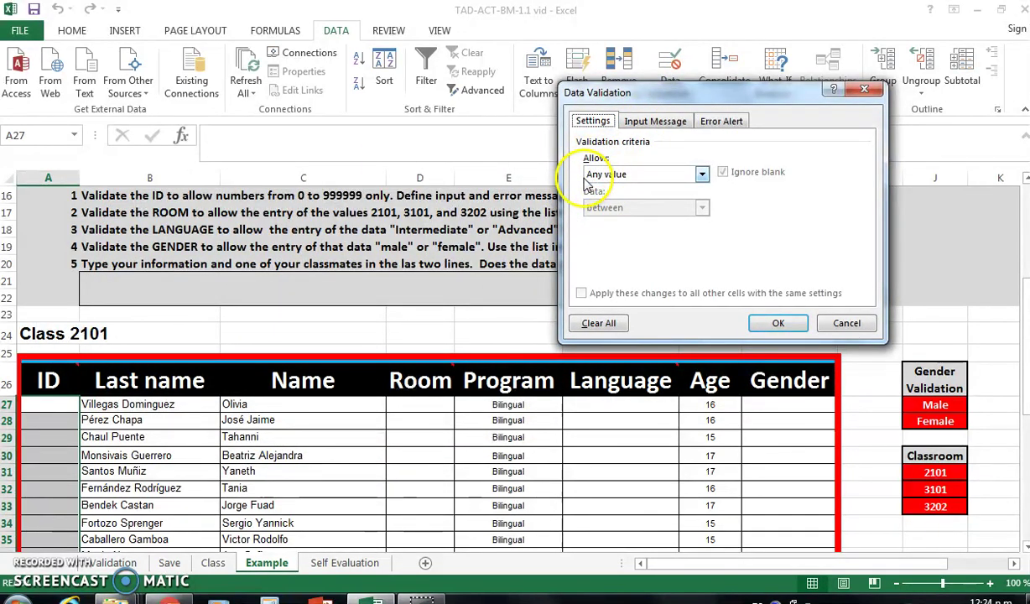
left_click(701, 174)
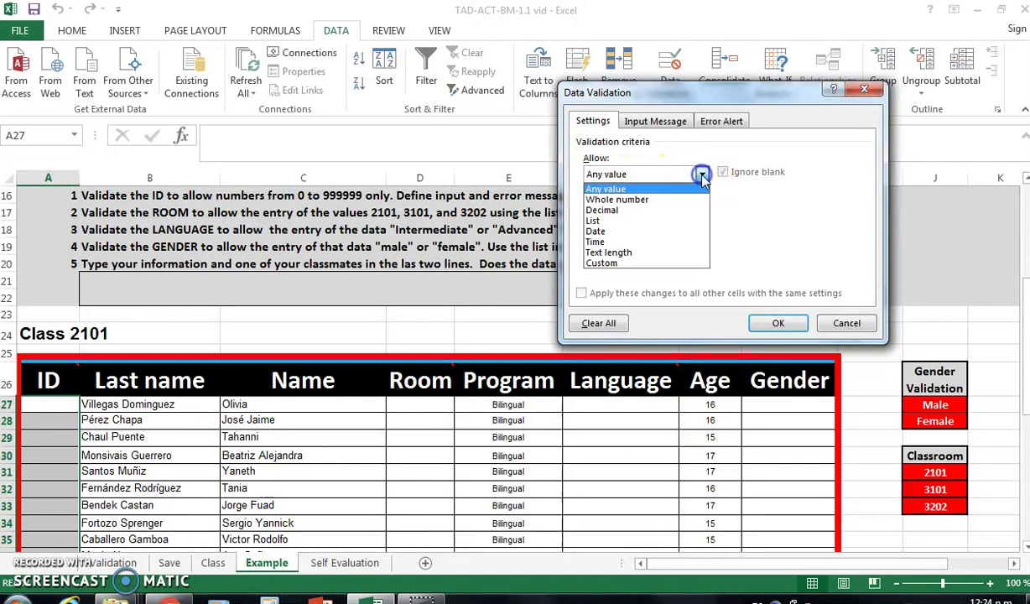
left_click(617, 200)
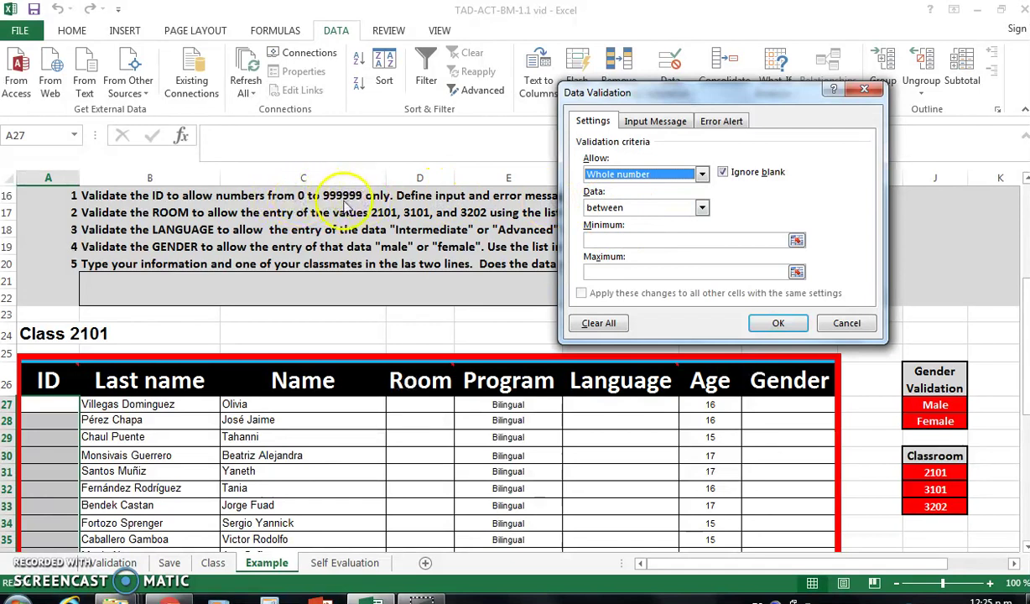
left_click(700, 207)
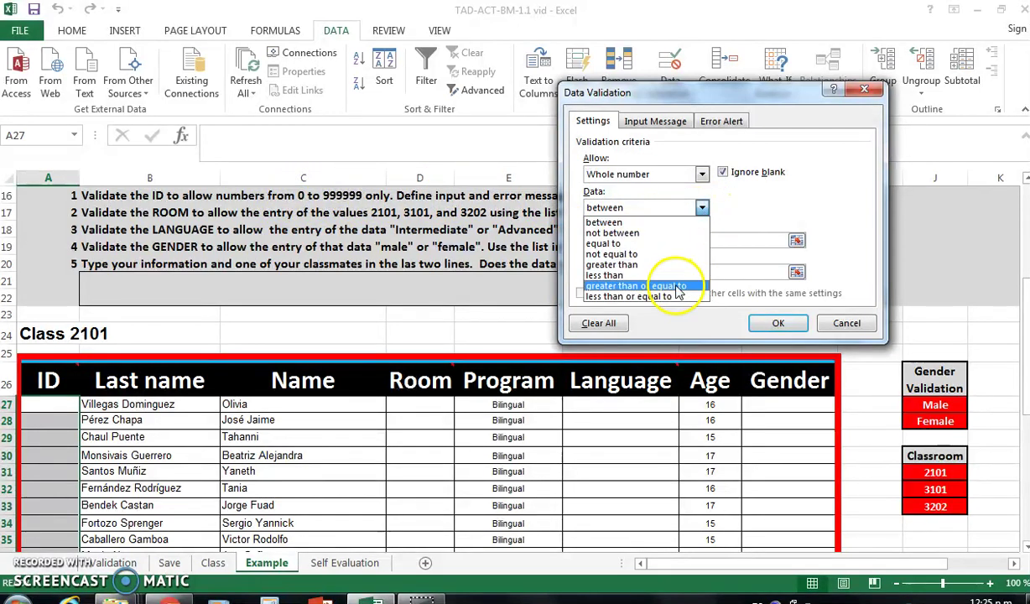
left_click(630, 223)
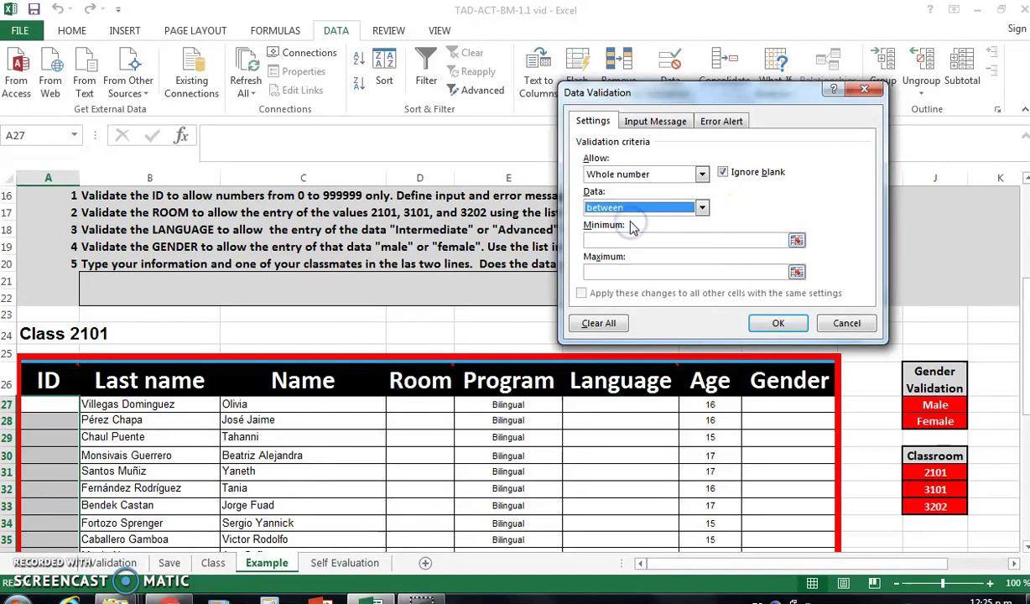
left_click(613, 241)
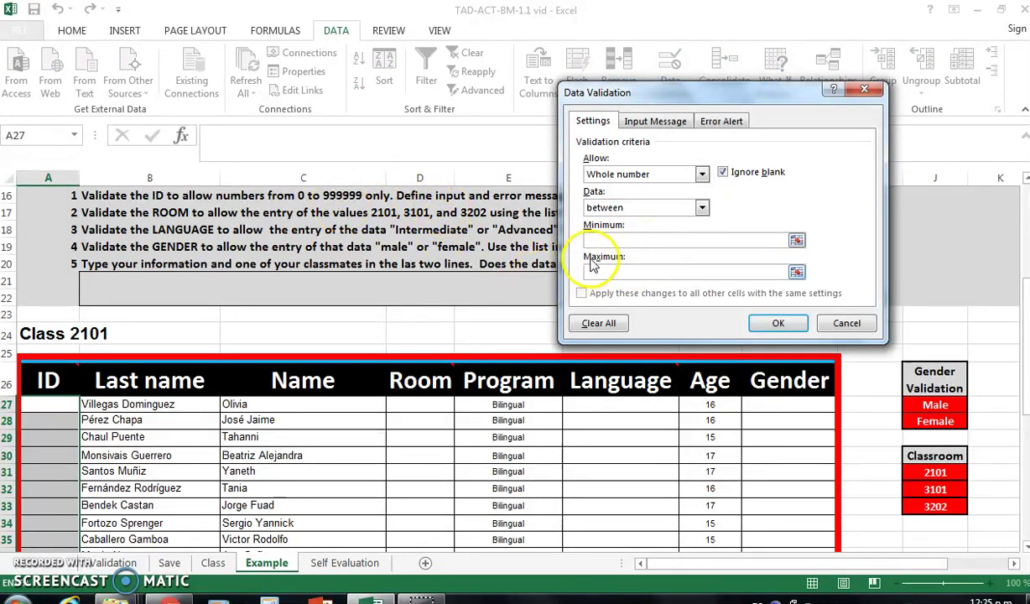
left_click(613, 274)
type("999999")
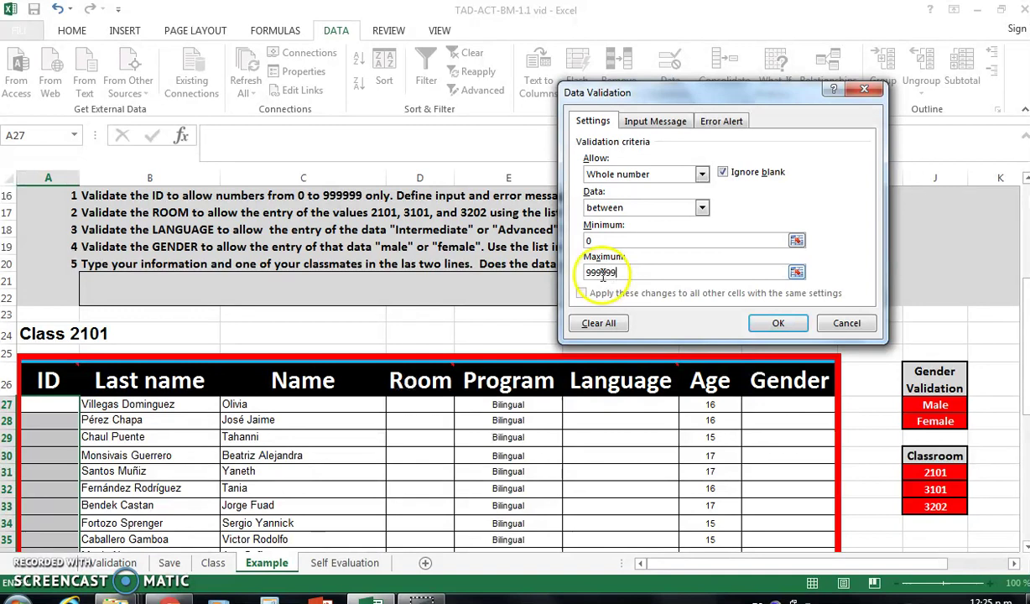
left_click(597, 325)
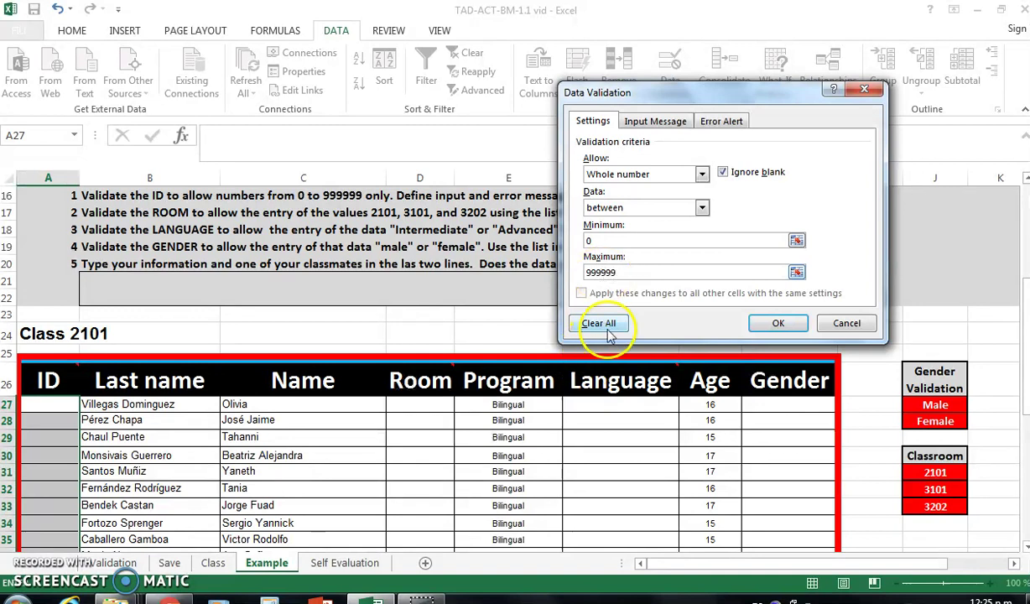
left_click(596, 325)
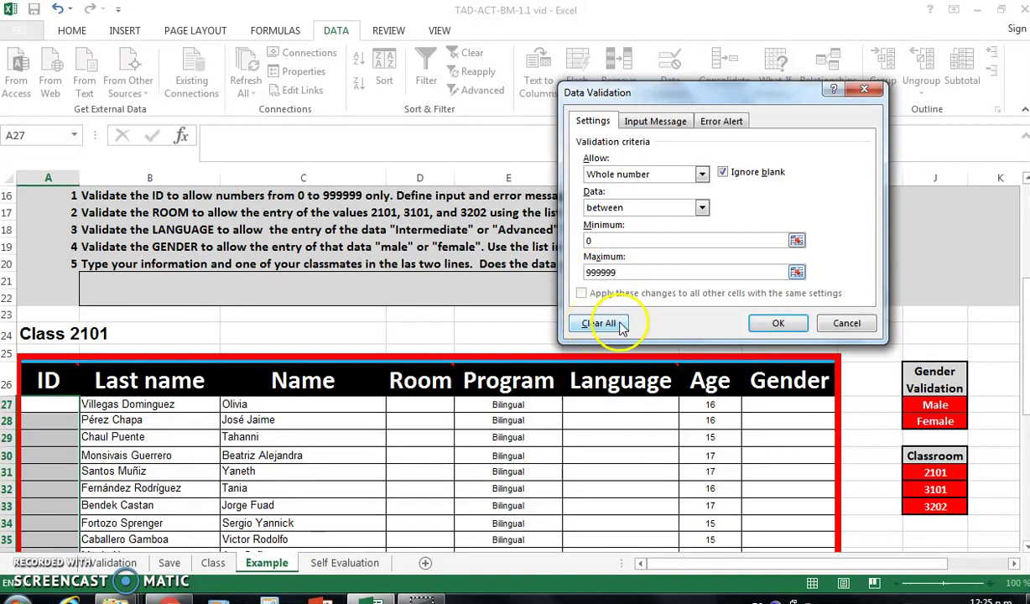
left_click(52, 384)
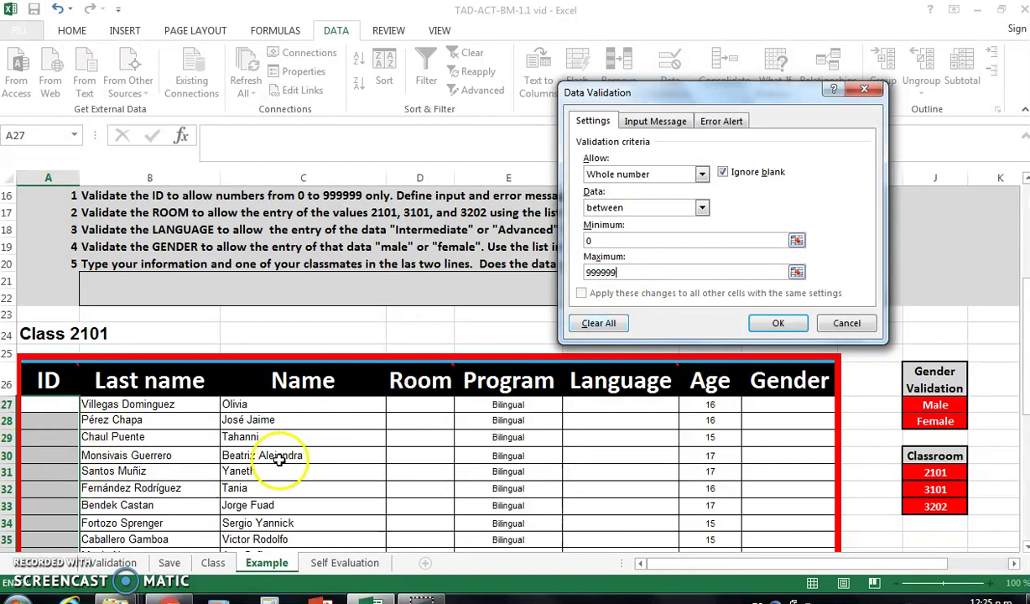
Give the ID cells an input message titled "ID" reading "Type ID between 0 and 999999".
left_click(669, 122)
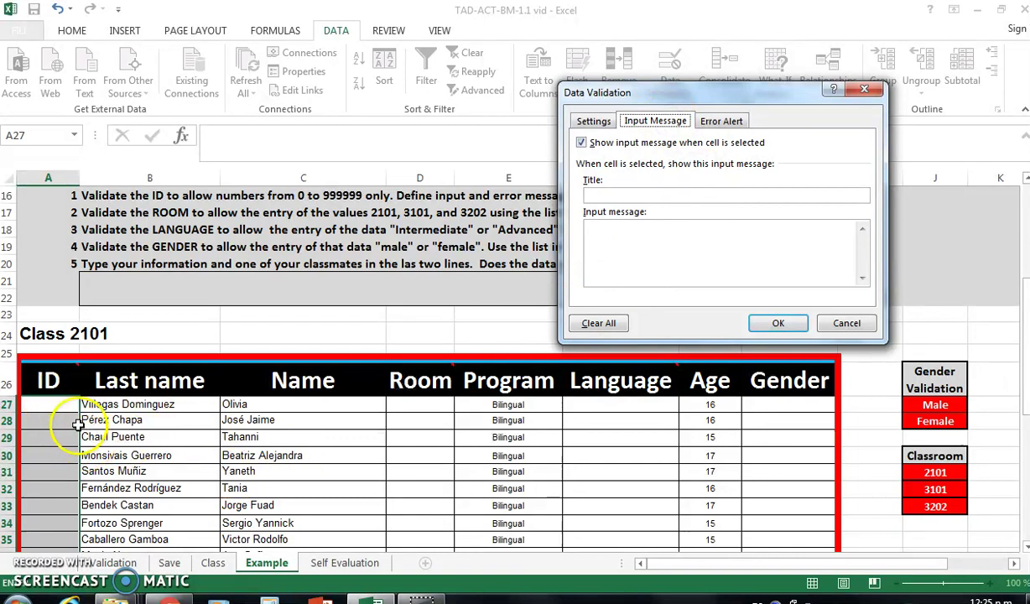
left_click(687, 195)
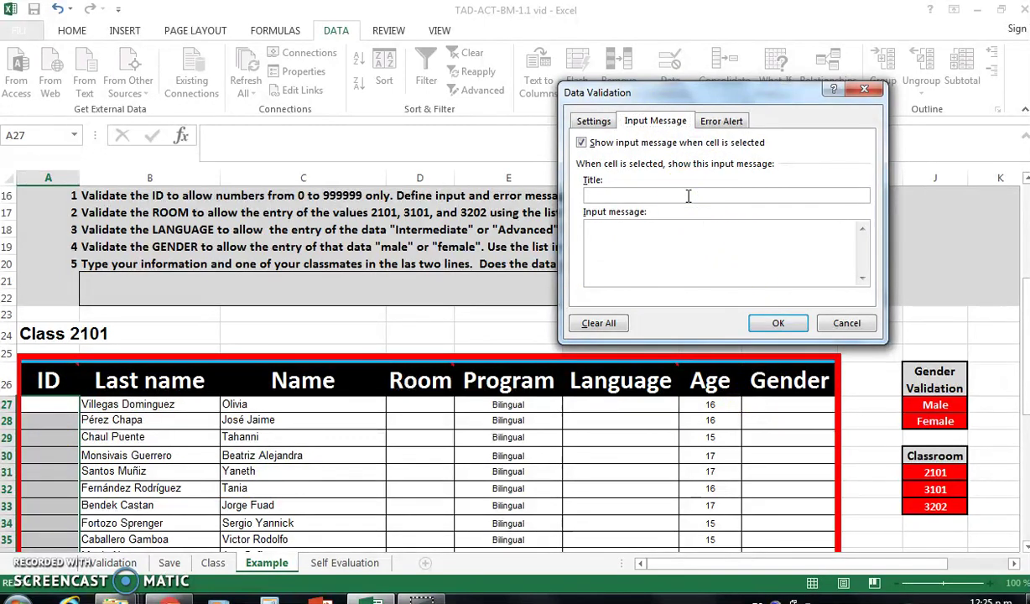
left_click(656, 235)
type("ID")
type("999999")
Add a Stop-style error alert titled "ERROR" with an error message to the ID validation and apply the rule.
left_click(721, 120)
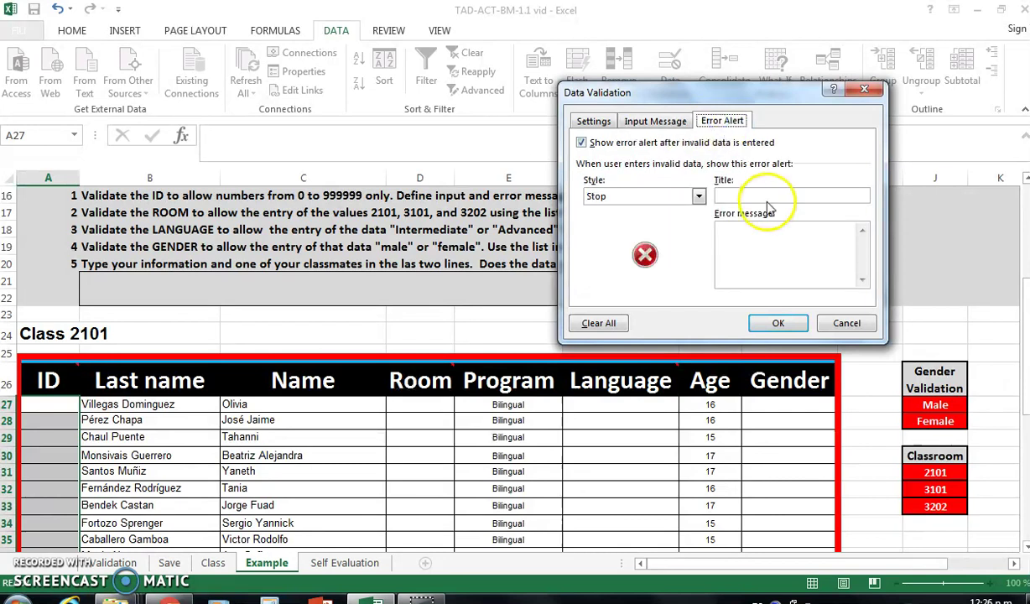
left_click(698, 197)
left_click(698, 196)
left_click(699, 196)
left_click(679, 222)
left_click(698, 196)
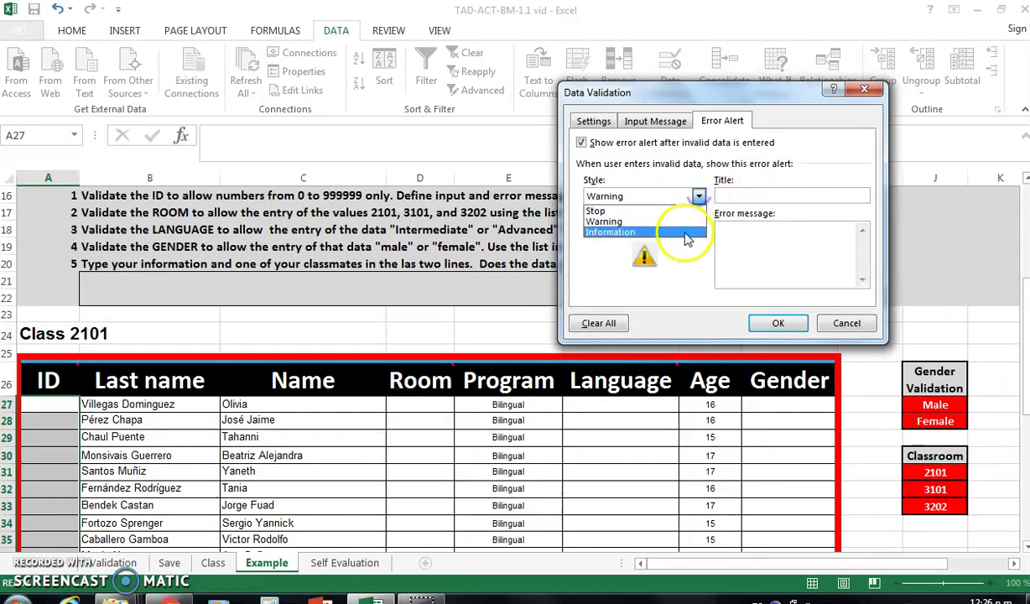
left_click(695, 232)
left_click(698, 196)
left_click(694, 211)
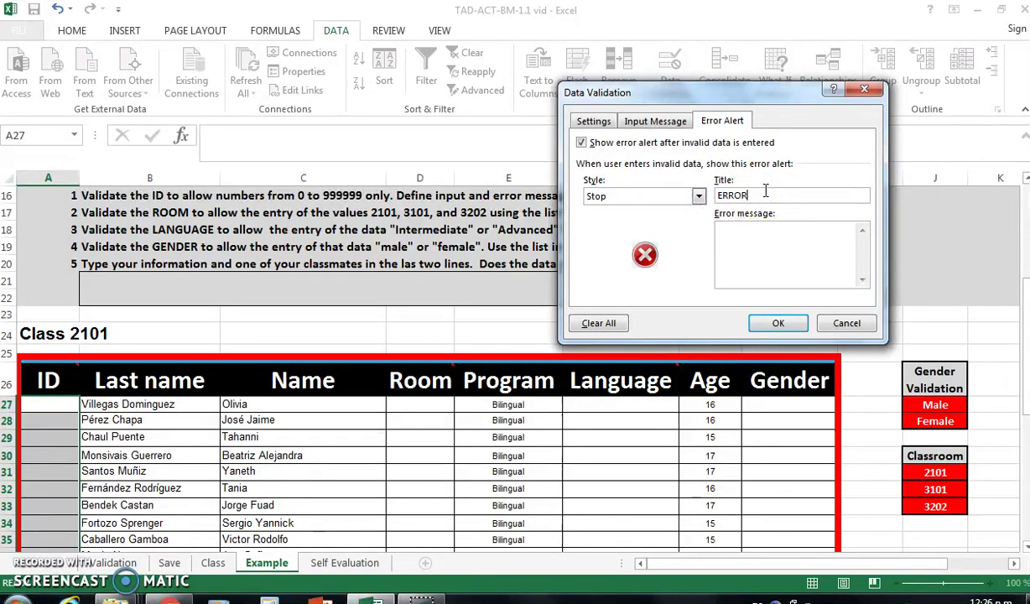
left_click(758, 230)
left_click(777, 323)
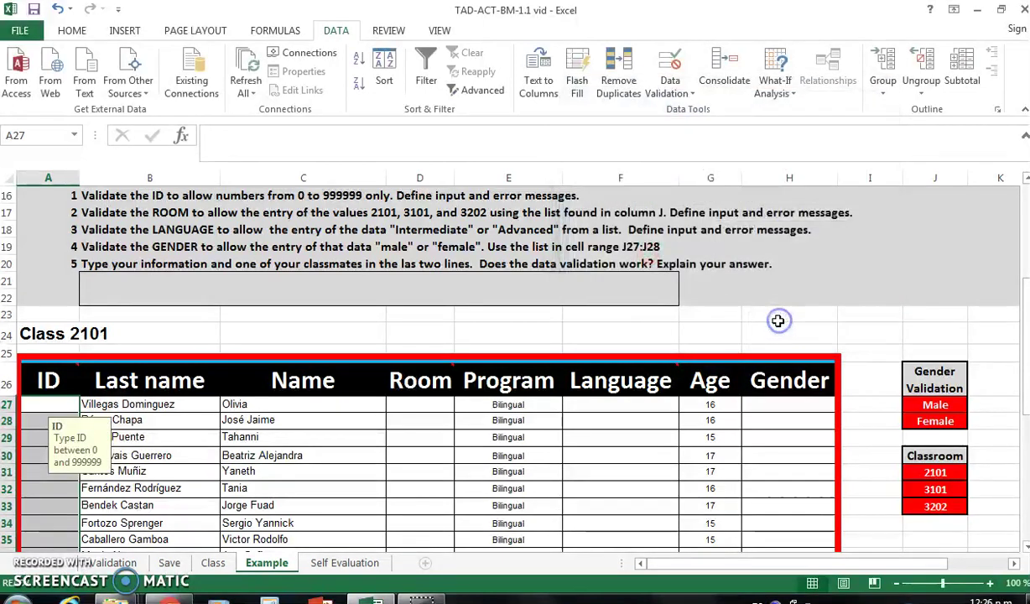
Check the input message on several ID cells and examine the Classroom list in column J.
left_click(24, 424)
left_click(23, 489)
left_click(23, 458)
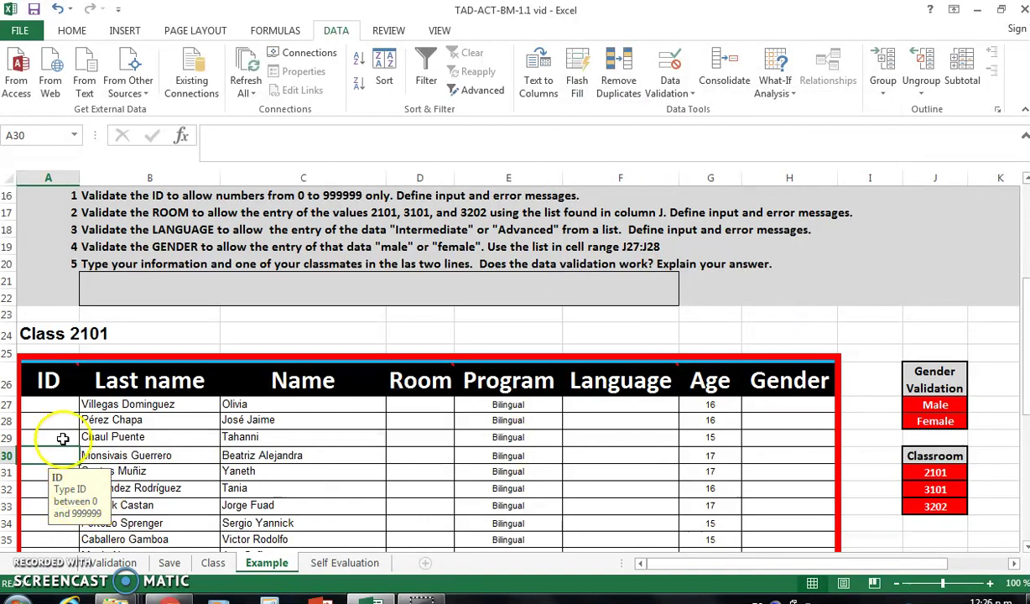
left_click(60, 406)
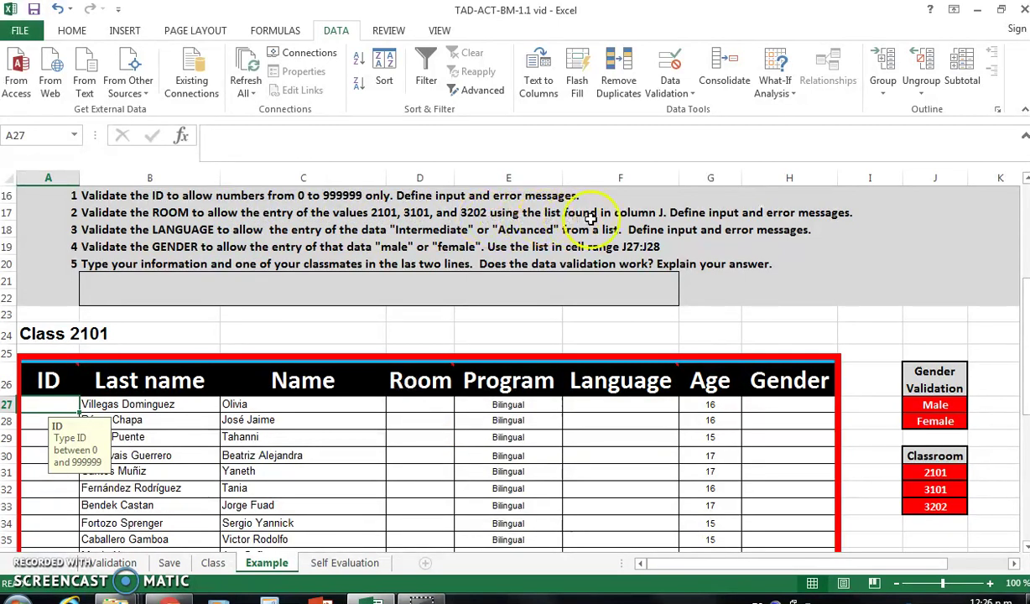
left_click_drag(941, 472, 952, 504)
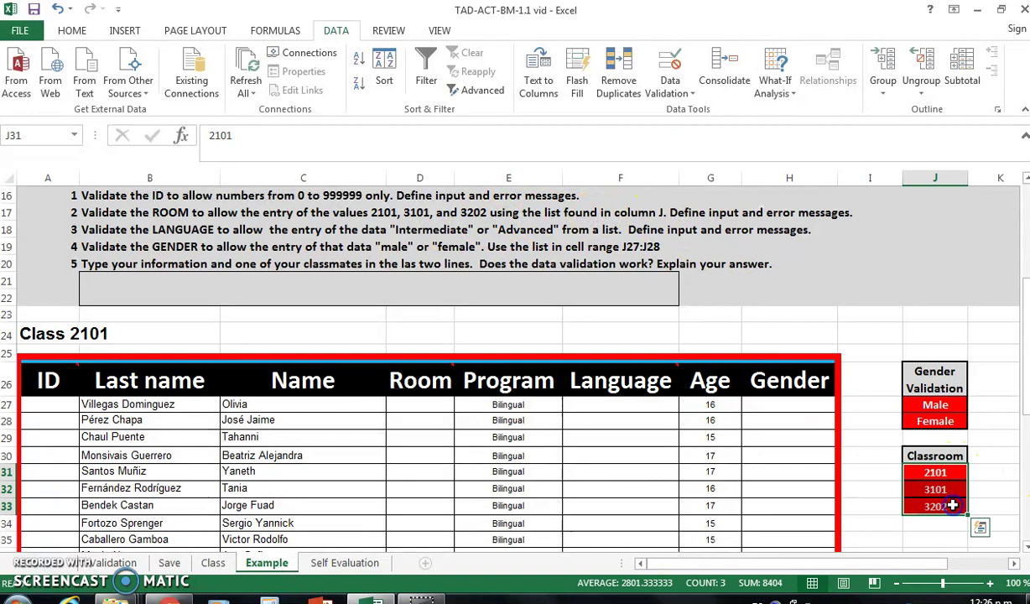
left_click(932, 455)
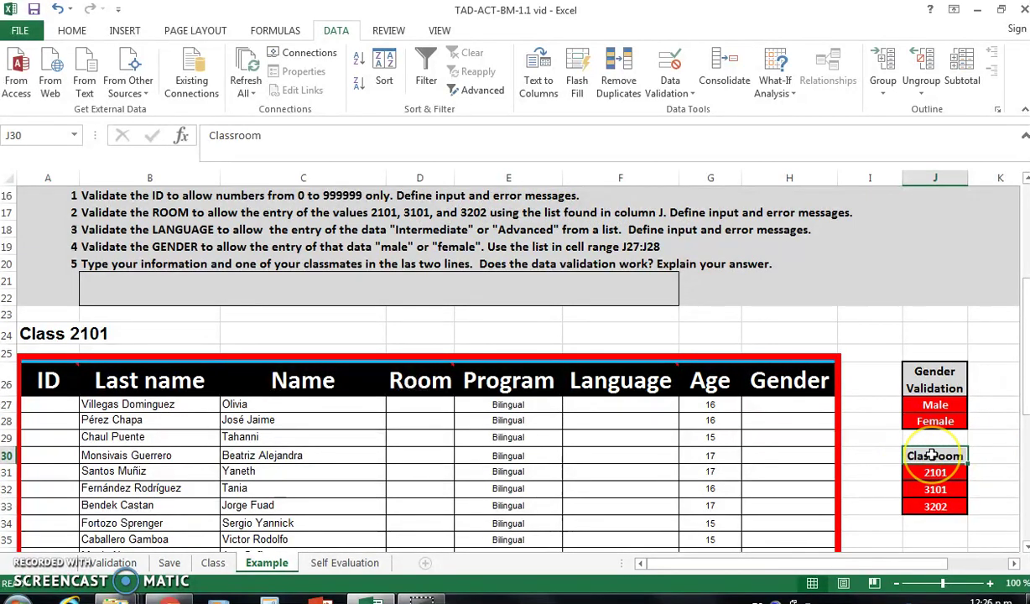
left_click_drag(934, 472, 938, 513)
left_click(934, 456)
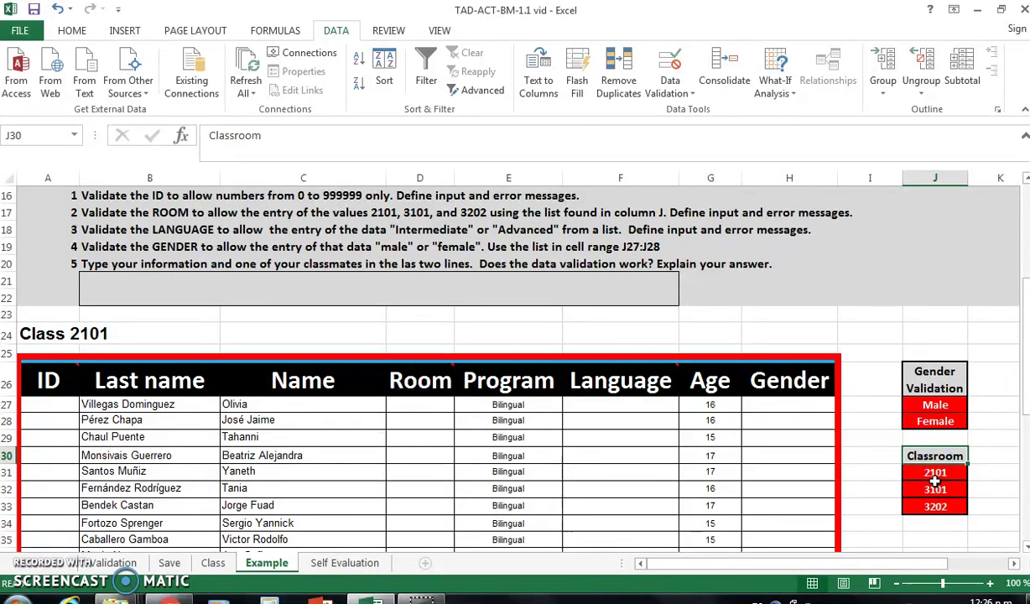
Restrict the Room column cells from D27 down to a list with the source =$J$31:$J$33.
left_click(415, 406)
left_click(417, 384)
left_click_drag(416, 408, 416, 517)
scroll(425, 487, "up", 6)
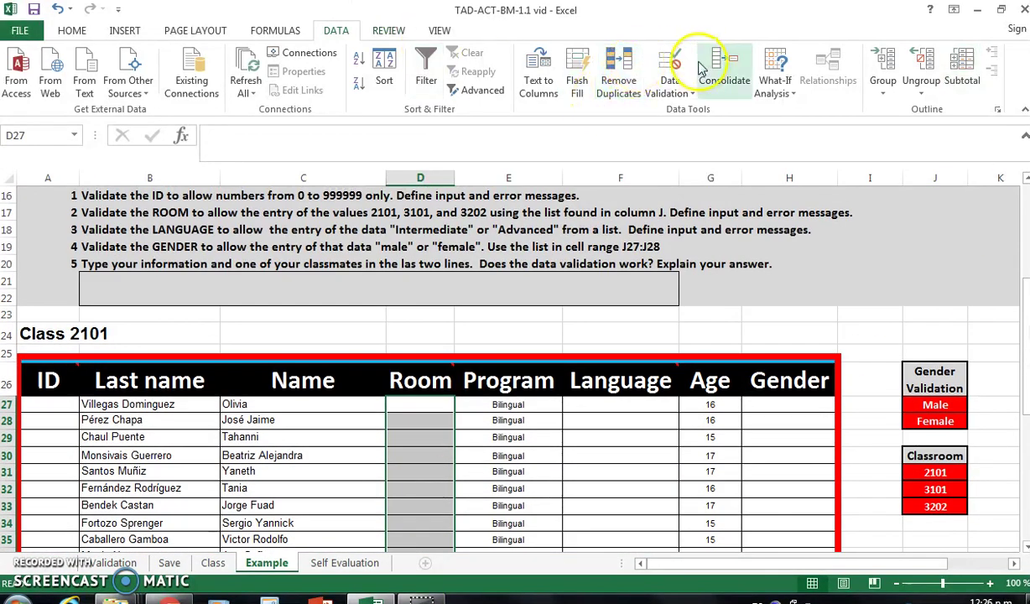
left_click(670, 67)
left_click(593, 121)
left_click_drag(641, 100, 254, 89)
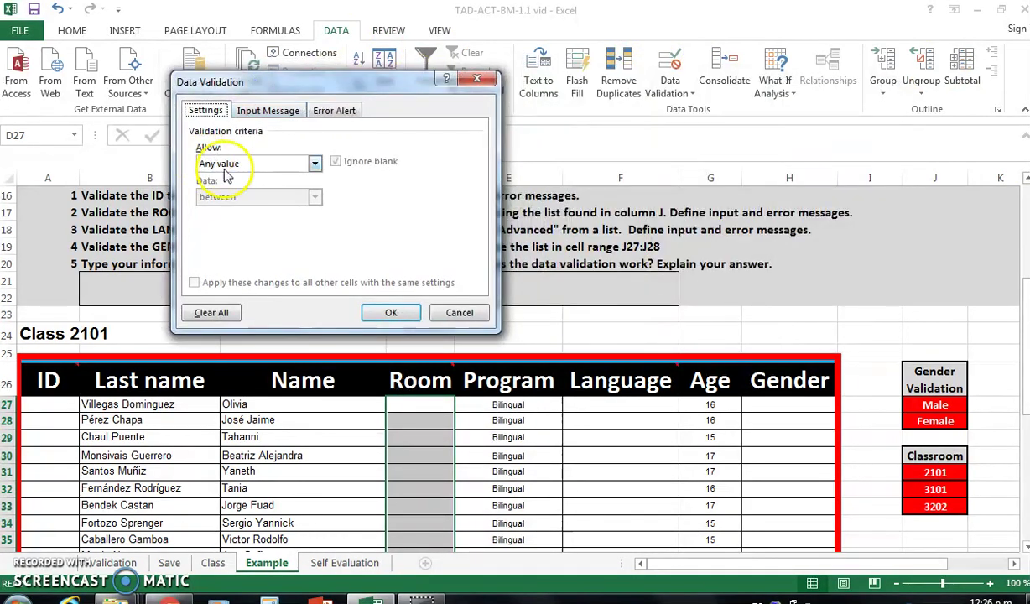
left_click(315, 165)
left_click(236, 210)
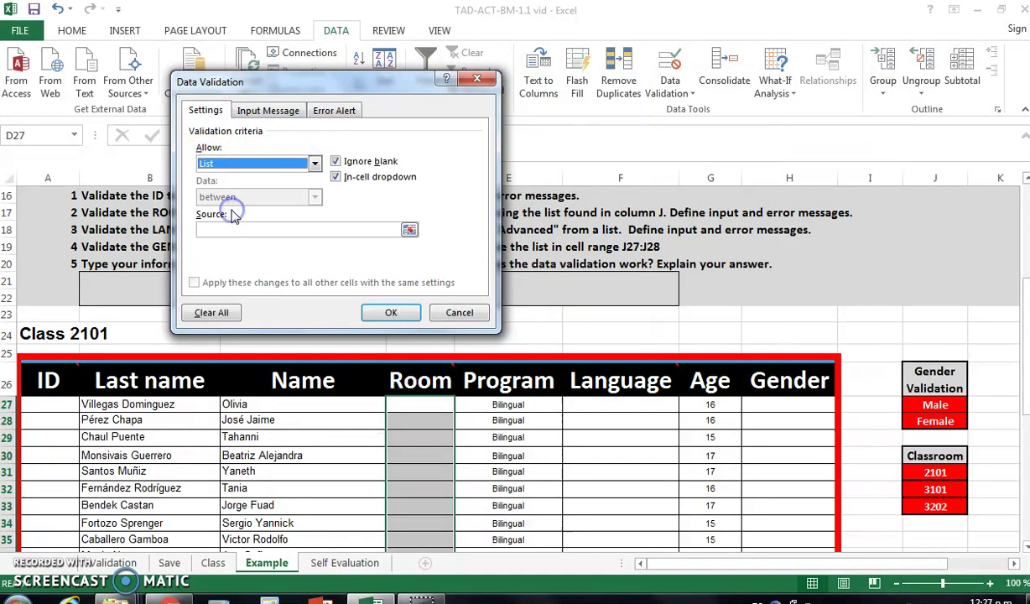
left_click(216, 227)
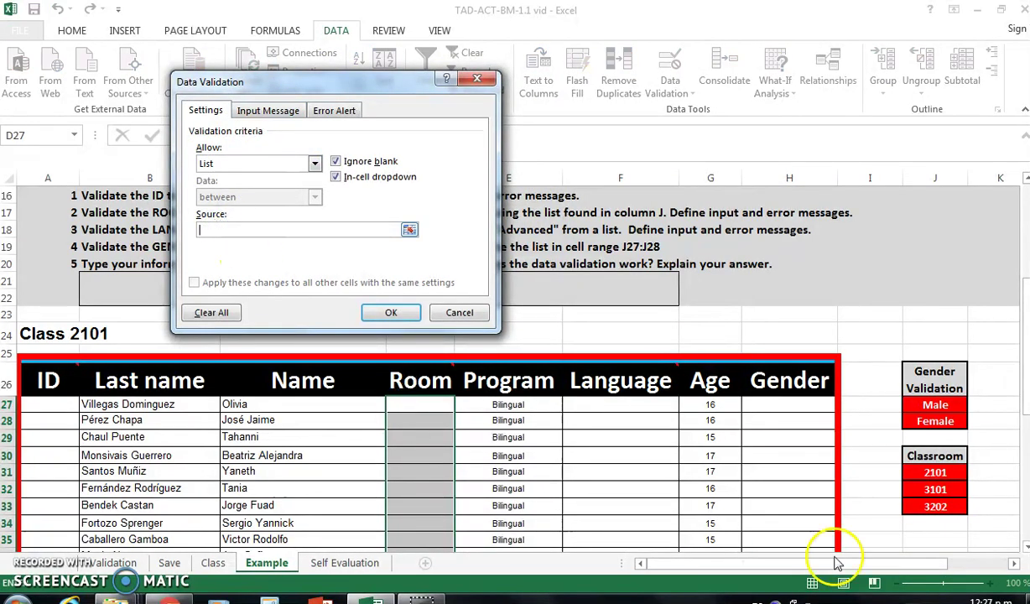
left_click_drag(949, 473, 948, 508)
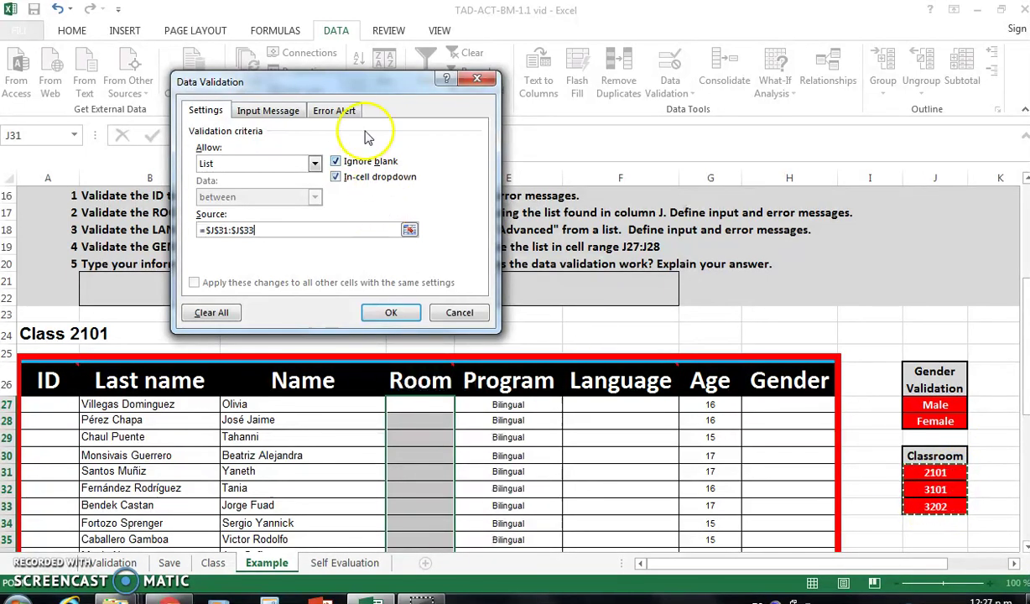
Give the Room cells an input message titled "CLASSROOM" reading "Select the room from the list".
left_click(261, 110)
left_click(270, 185)
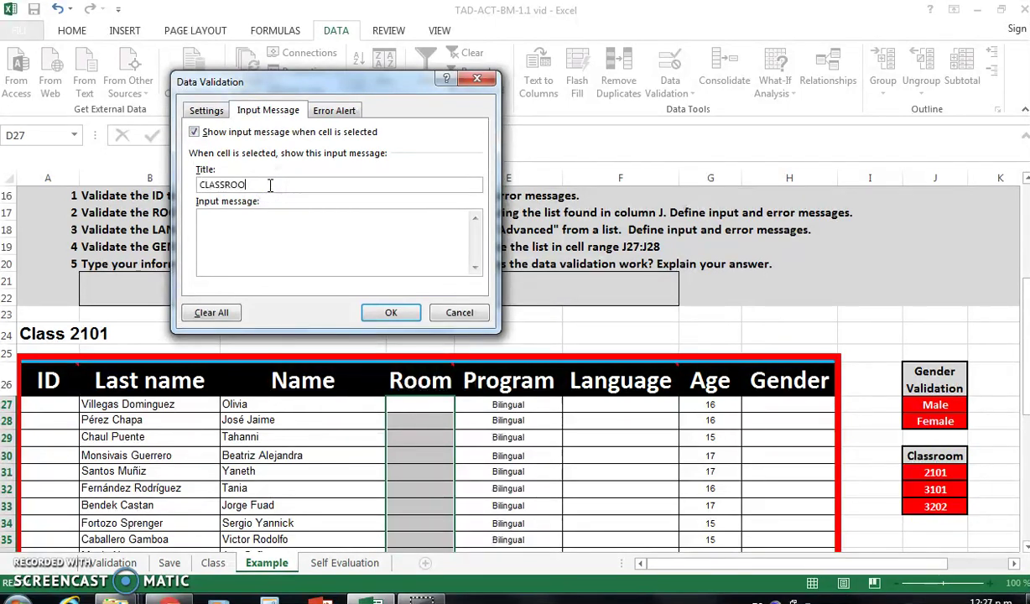
left_click(260, 222)
type("Select the room from the list")
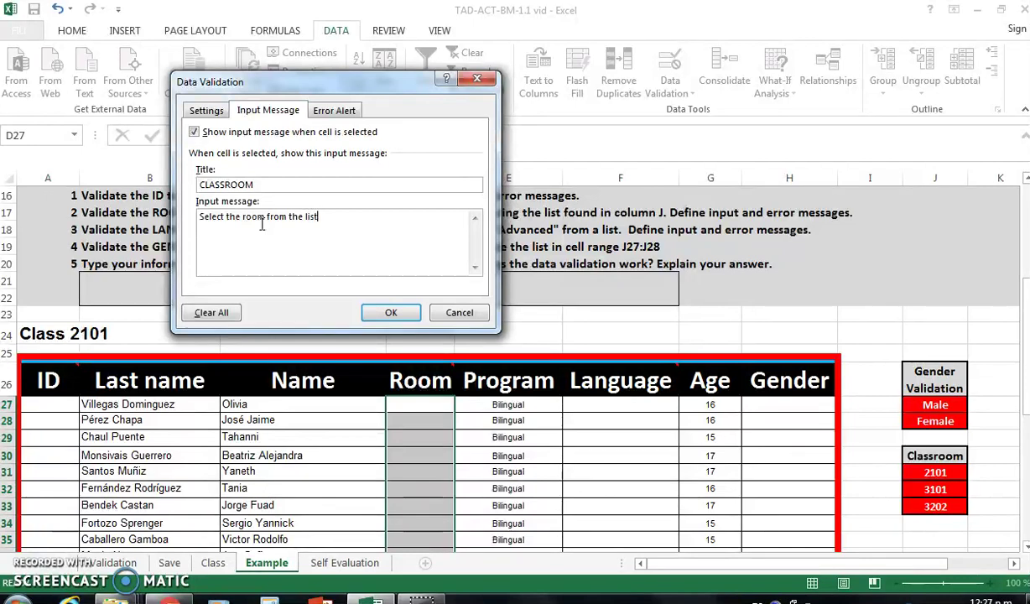
Add a Stop-style error alert titled "ERROR" with the message "Try again" to the Room validation and apply the rule.
left_click(333, 108)
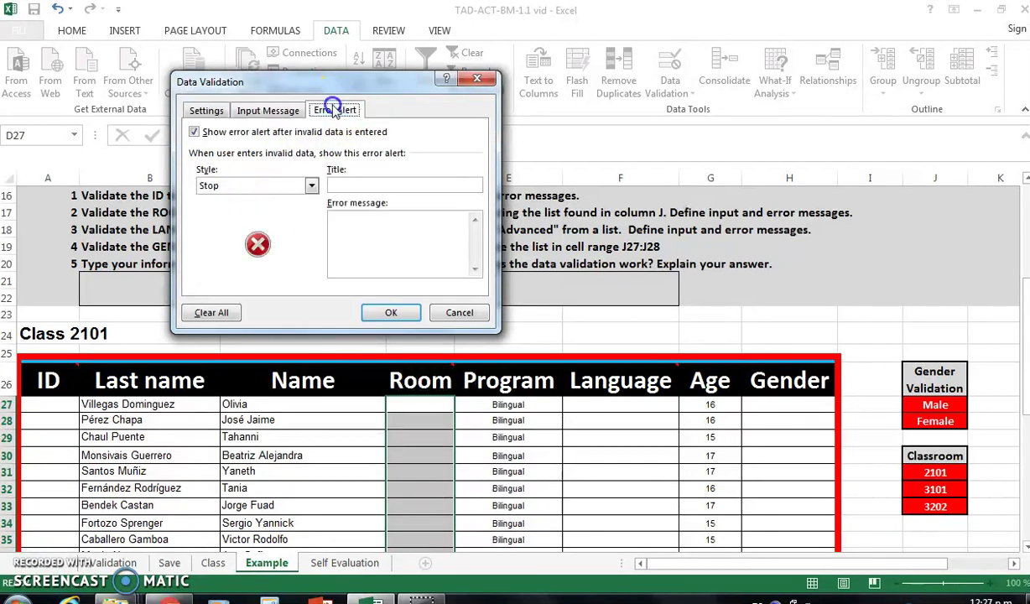
left_click(409, 184)
type("ERROR")
left_click(401, 219)
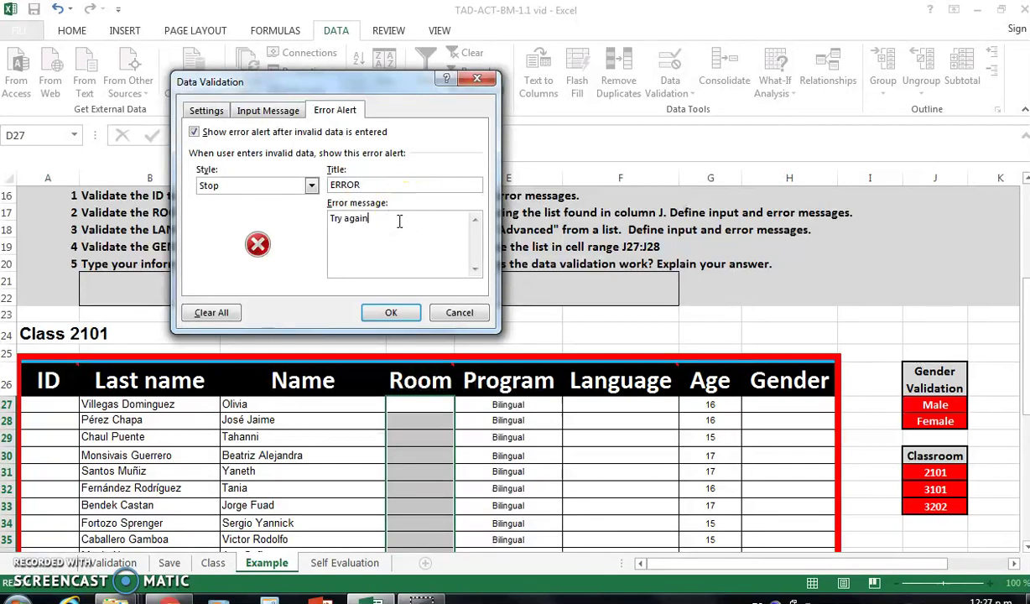
left_click(390, 312)
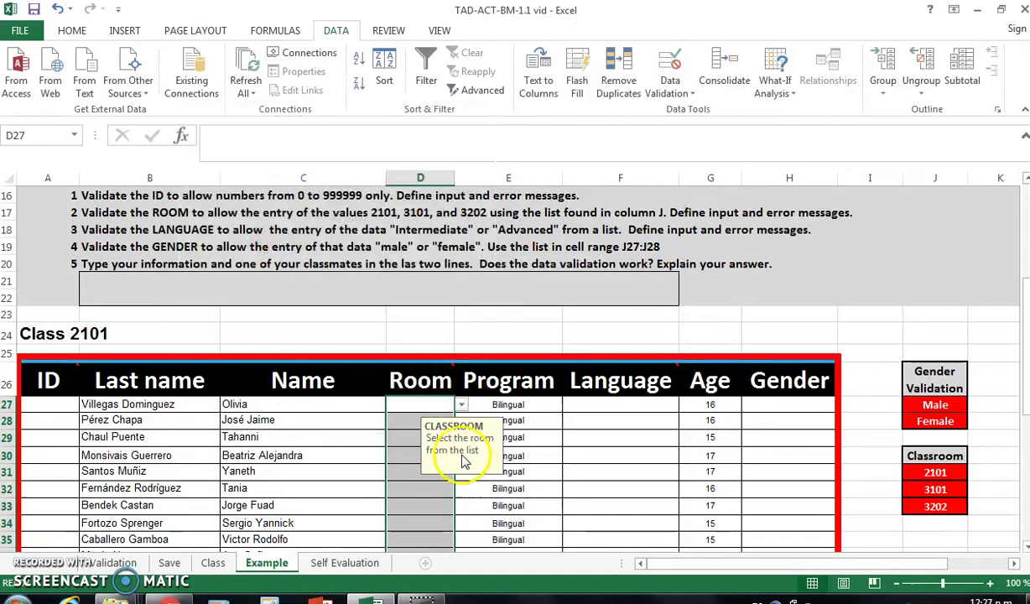
Check the input message on several Room cells and choose room 3101 for cell D32.
left_click(416, 421)
left_click(402, 471)
left_click(404, 407)
left_click(406, 491)
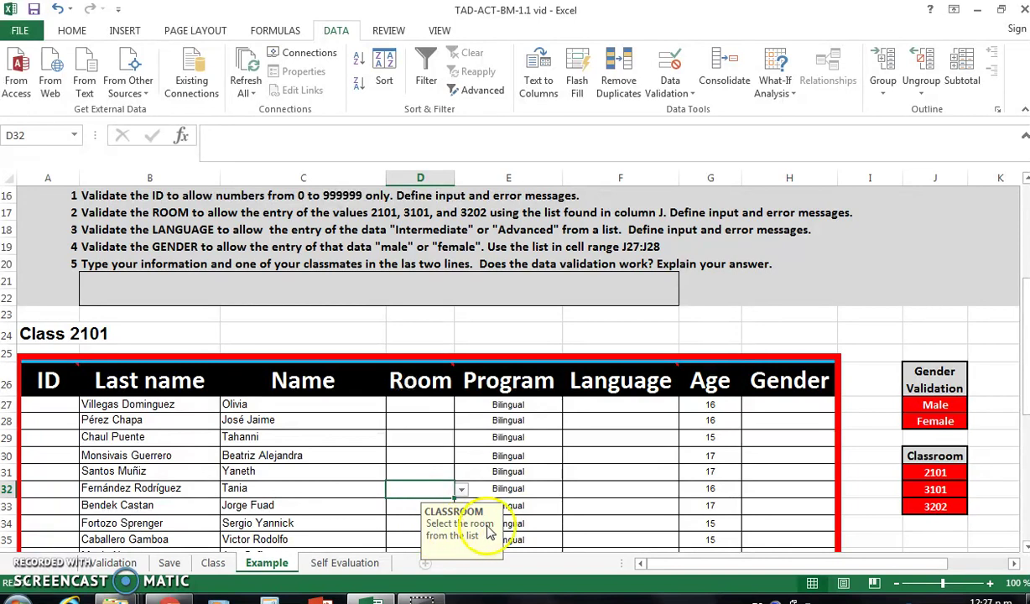
left_click(461, 488)
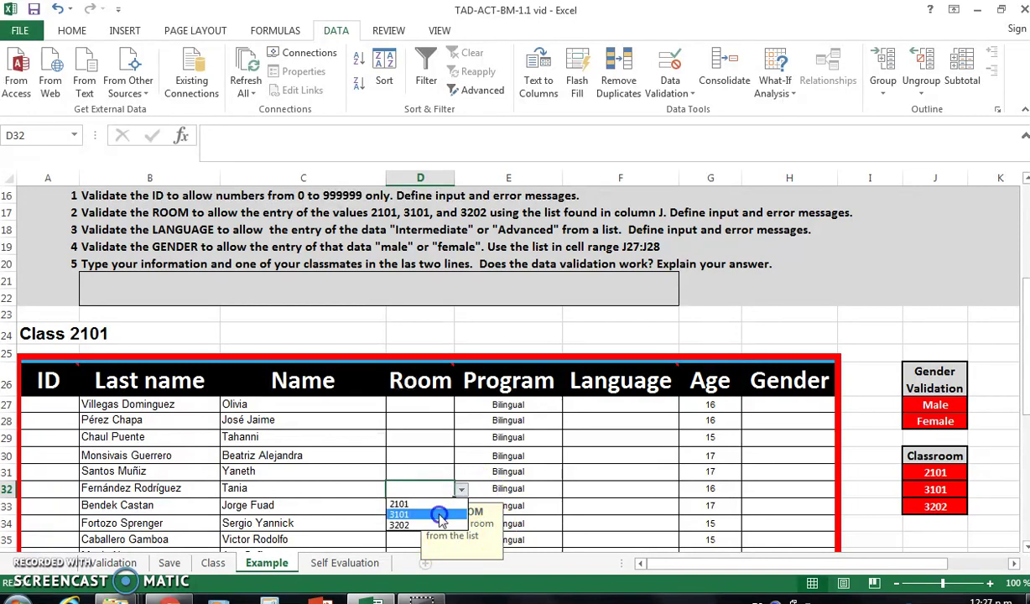
left_click(404, 514)
Choose room 3202 for the first student in cell D27.
left_click(436, 404)
left_click(461, 404)
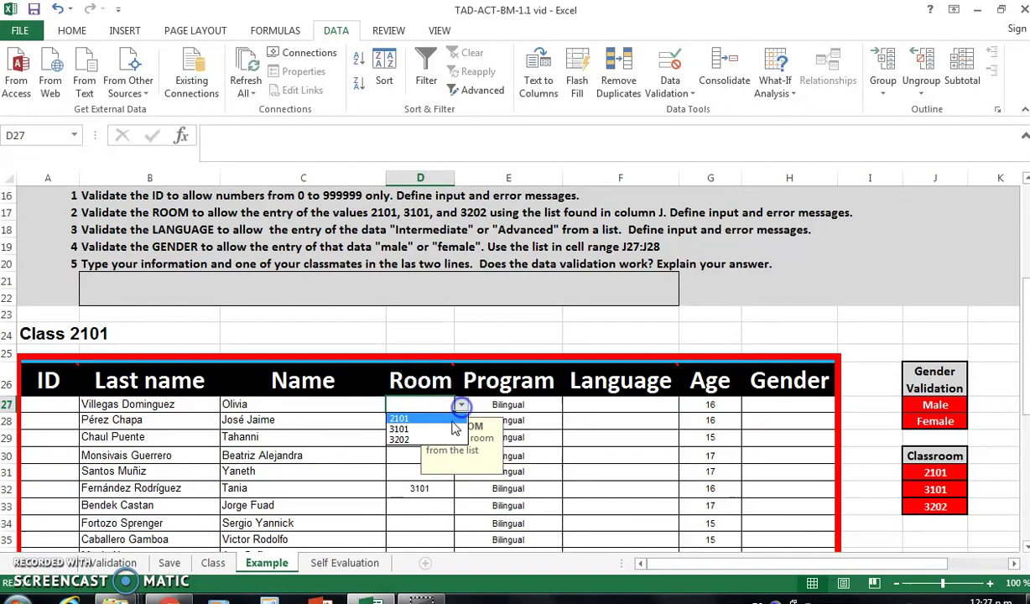
left_click(447, 440)
left_click(400, 420)
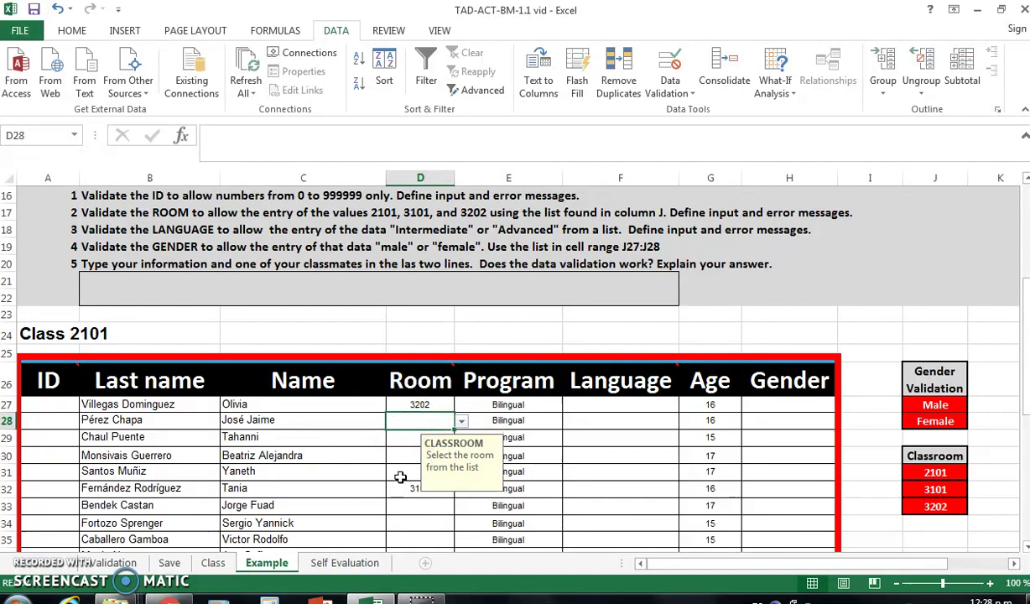